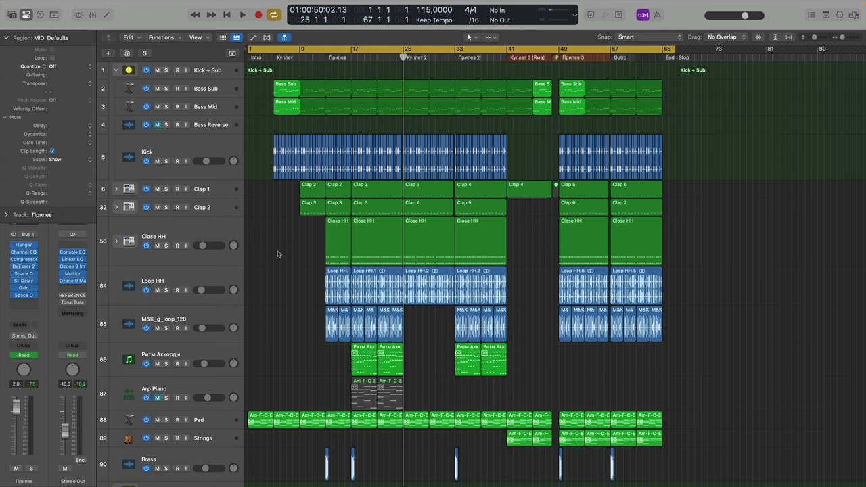
Step: Switch the LCD display mode to Beats & Project and back to Custom
{"action": "left_click", "coordinate": [575, 20]}
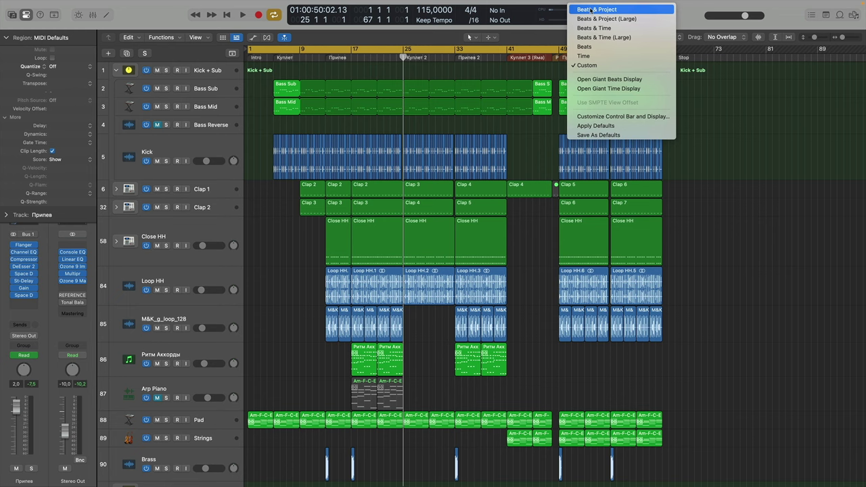
{"action": "left_click", "coordinate": [592, 10]}
{"action": "left_click", "coordinate": [485, 20]}
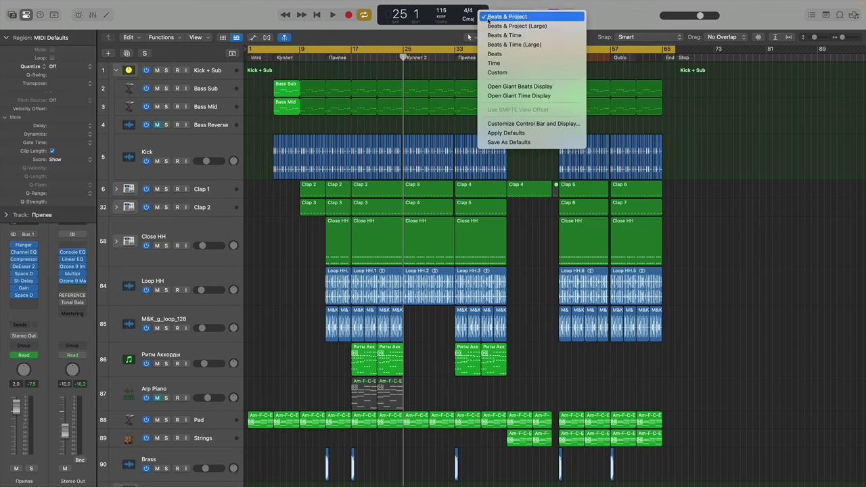
{"action": "left_click", "coordinate": [516, 66]}
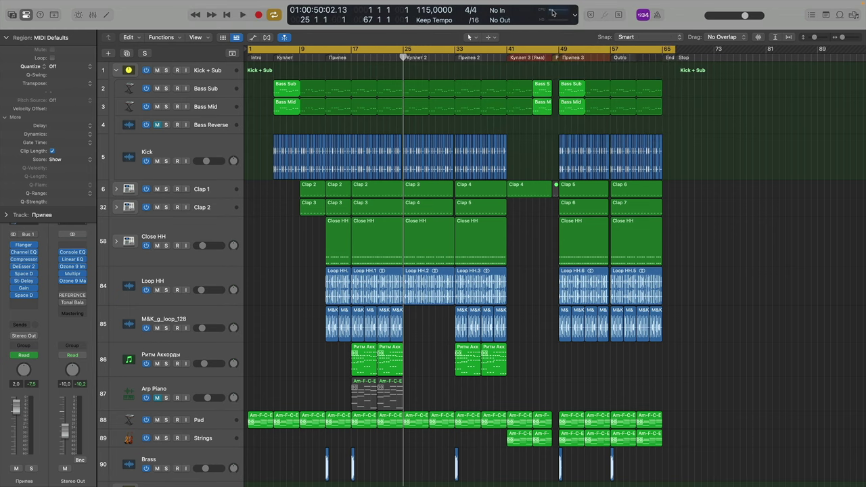
Step: Open the Performance Meter, move it clear of the regions, and play the project briefly from bar 25 to examine the load
{"action": "double_click", "coordinate": [552, 12]}
{"action": "left_click_drag", "start_coordinate": [190, 407], "coordinate": [109, 408]}
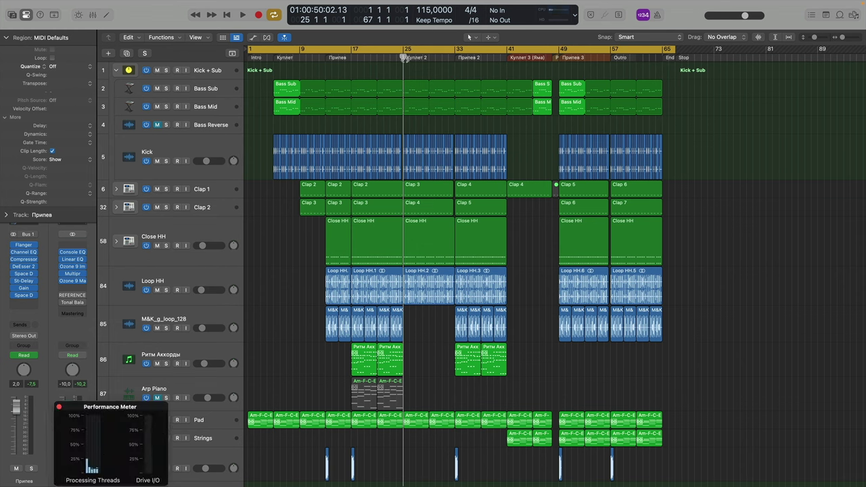
{"action": "key", "text": "space"}
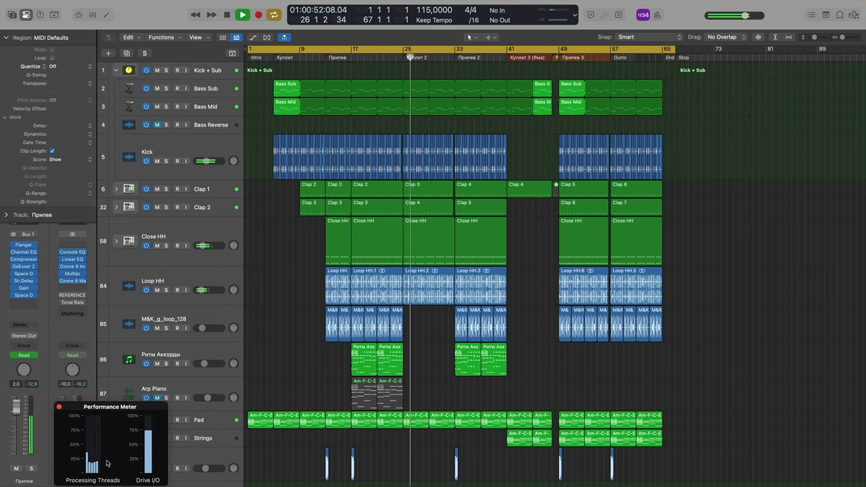
{"action": "key", "text": "space"}
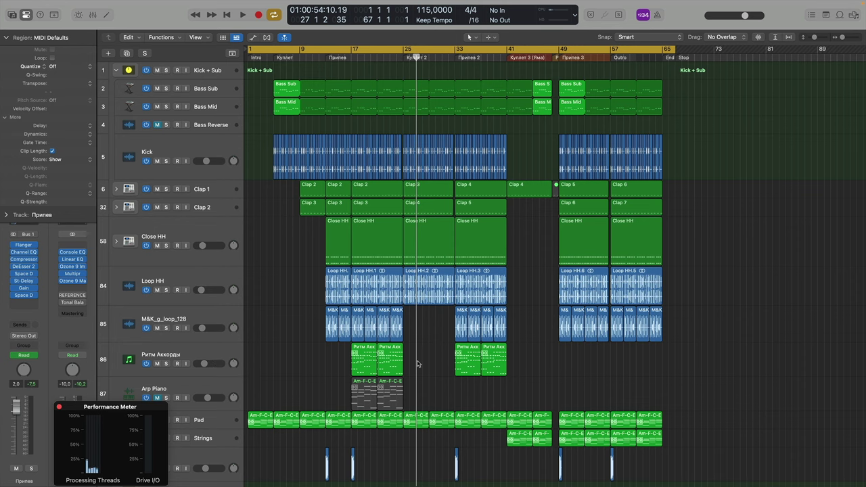
Step: Solo the Pad track and play it from around bar 25 to examine how its load spreads across the processing threads
{"action": "scroll", "coordinate": [417, 364], "scroll_direction": "down", "scroll_amount": 2}
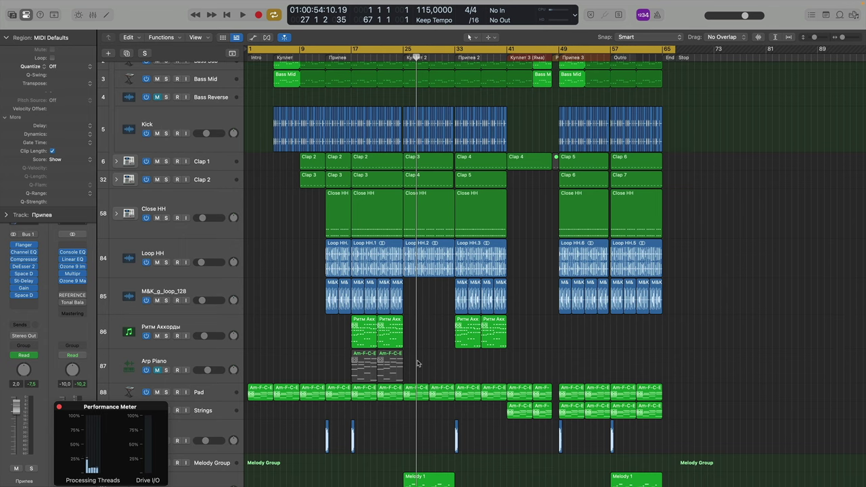
{"action": "scroll", "coordinate": [418, 364], "scroll_direction": "down", "scroll_amount": 3}
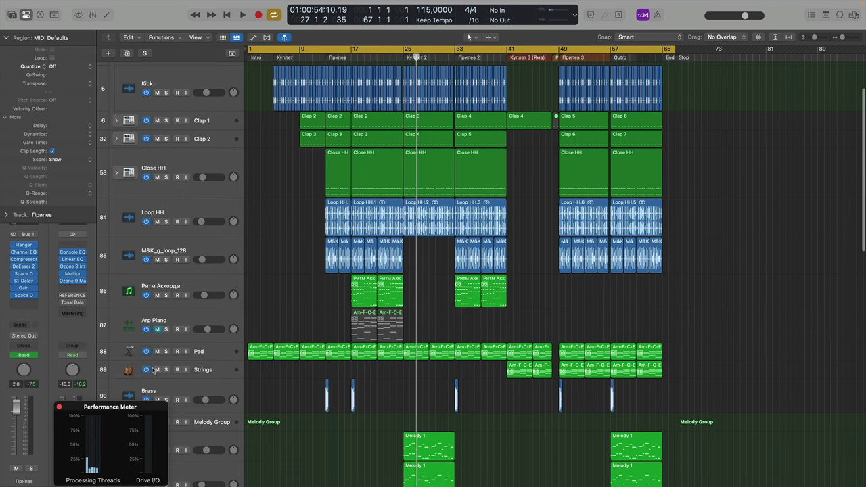
{"action": "left_click", "coordinate": [166, 352]}
{"action": "left_click", "coordinate": [404, 61]}
{"action": "key", "text": "space"}
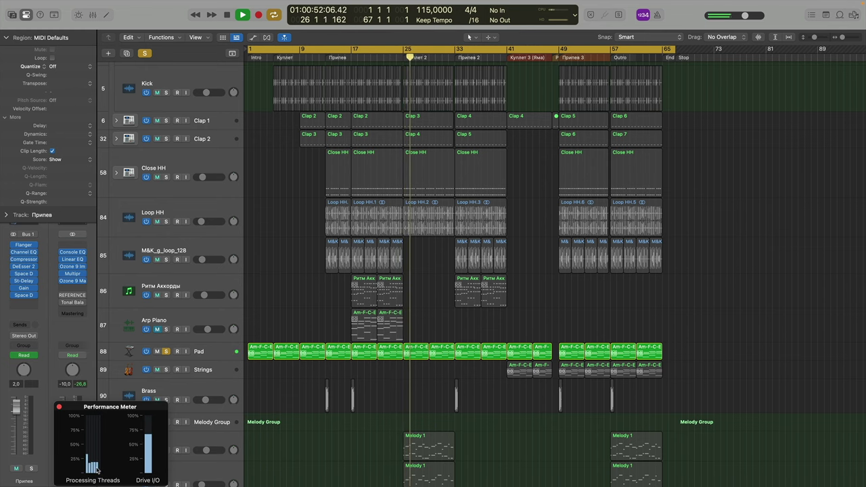
{"action": "key", "text": "space"}
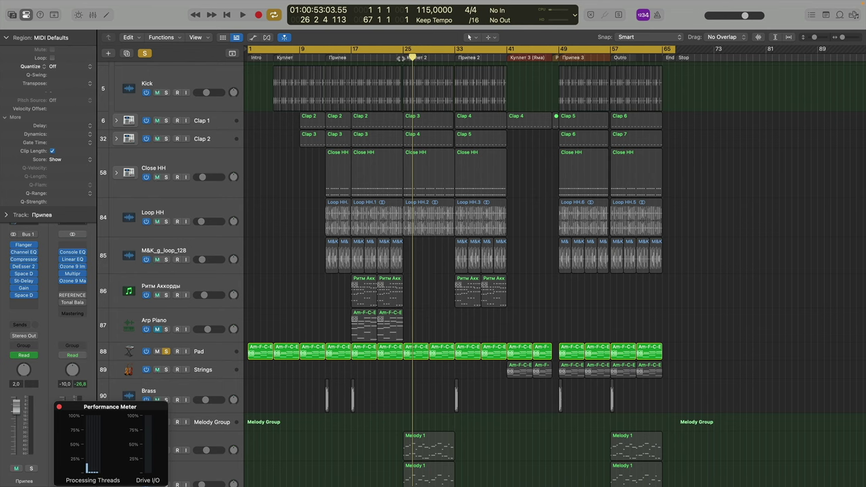
{"action": "double_click", "coordinate": [401, 59]}
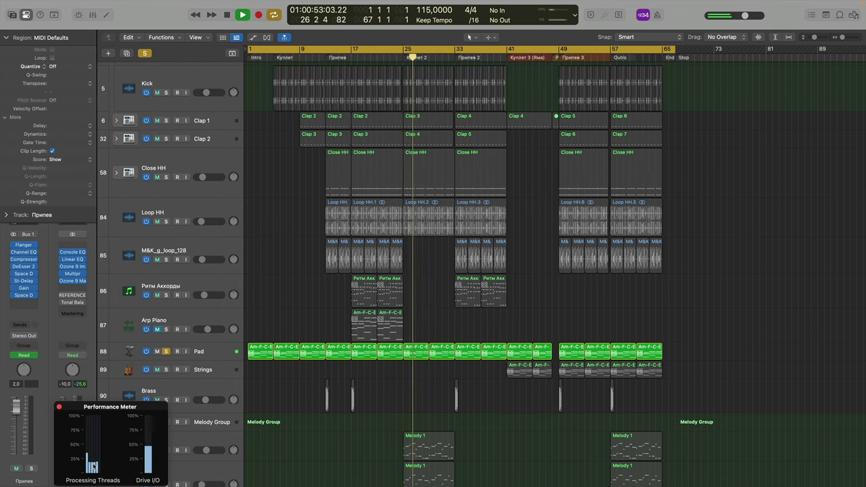
{"action": "key", "text": "space"}
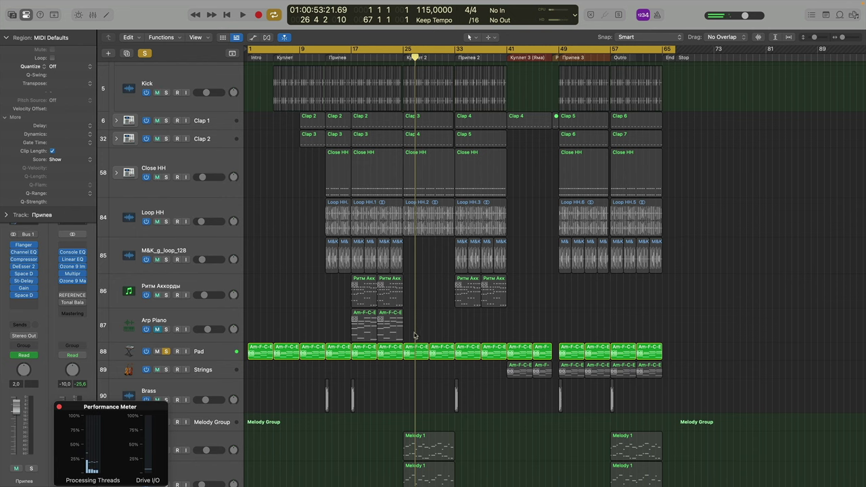
Step: Move the two Pad regions at bar 25 to about bar 86 and play them there to examine the thread load
{"action": "left_click_drag", "start_coordinate": [415, 333], "coordinate": [816, 357]}
{"action": "scroll", "coordinate": [815, 358], "scroll_direction": "down", "scroll_amount": 10}
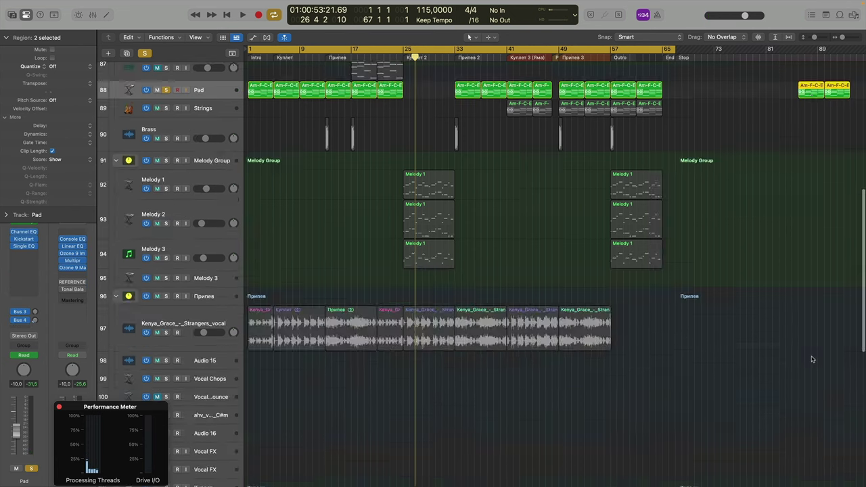
{"action": "scroll", "coordinate": [814, 359], "scroll_direction": "up", "scroll_amount": 15}
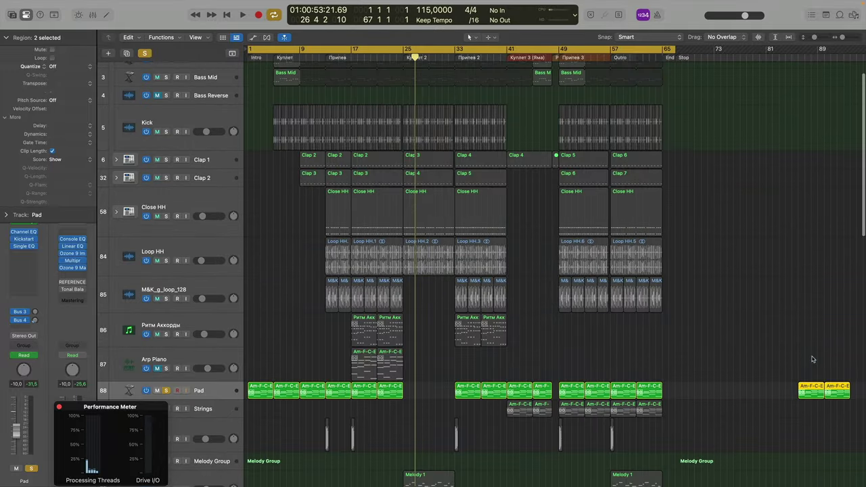
{"action": "left_click", "coordinate": [805, 56]}
{"action": "left_click", "coordinate": [799, 59]}
{"action": "key", "text": "space"}
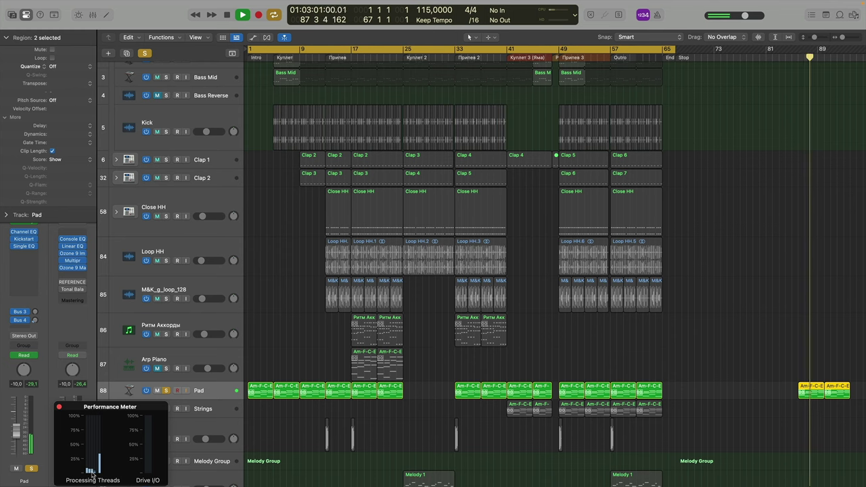
{"action": "key", "text": "space"}
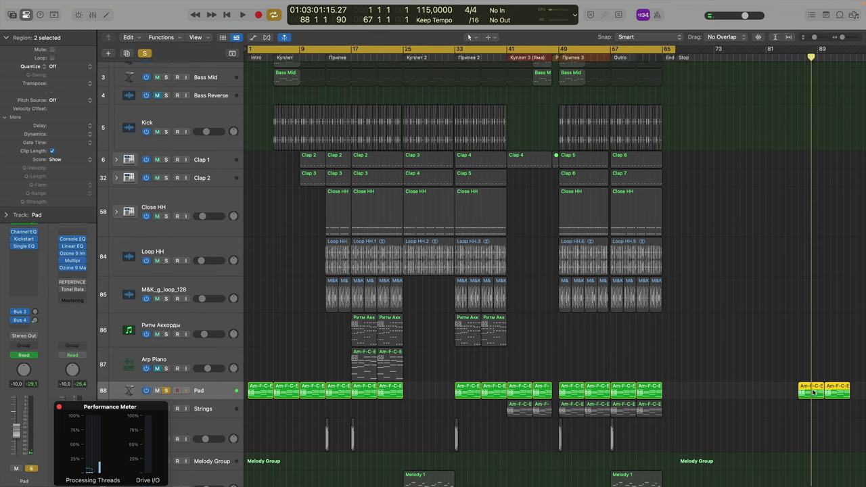
Step: Move the two Pad regions back to bar 25 and place the playhead at that bar
{"action": "left_click_drag", "start_coordinate": [812, 391], "coordinate": [419, 390]}
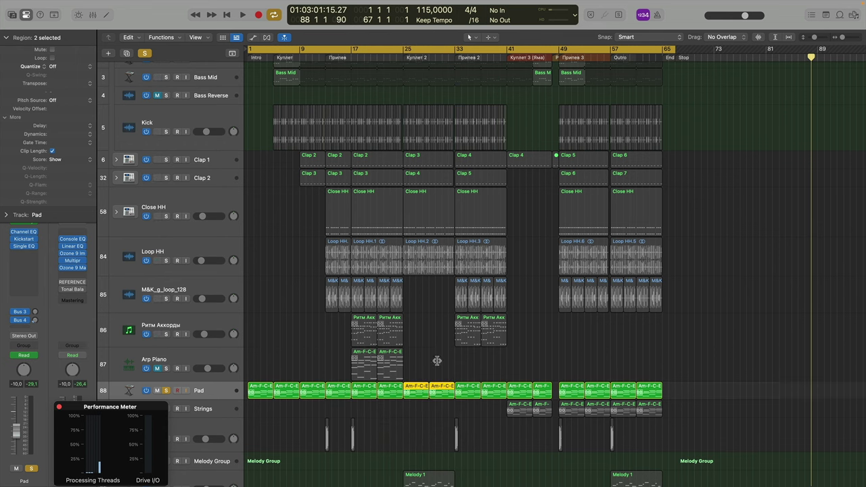
{"action": "left_click", "coordinate": [404, 59]}
{"action": "scroll", "coordinate": [444, 365], "scroll_direction": "down", "scroll_amount": 10}
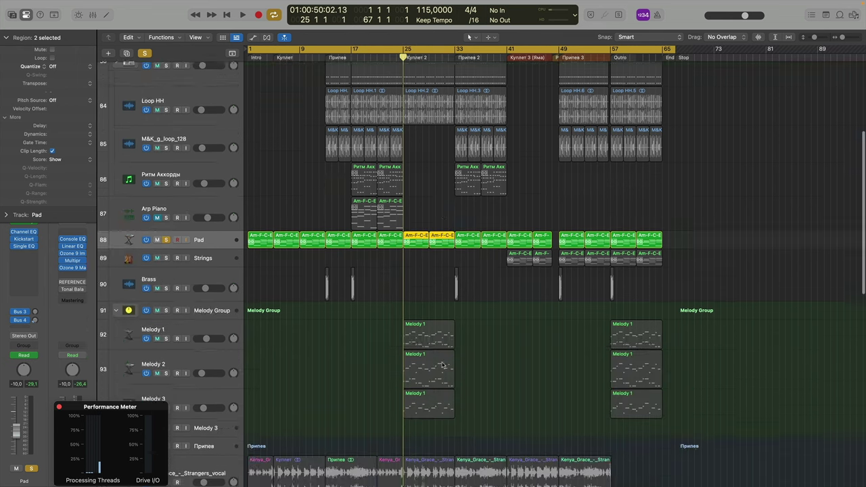
{"action": "scroll", "coordinate": [519, 352], "scroll_direction": "up", "scroll_amount": 8}
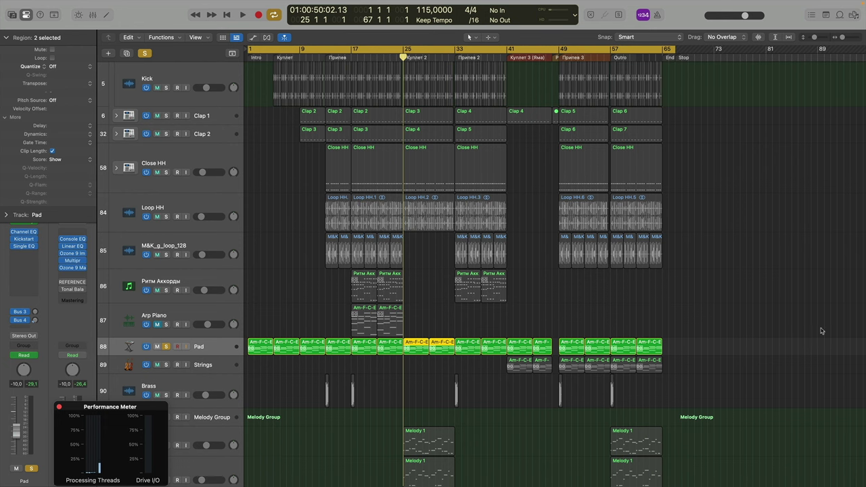
{"action": "scroll", "coordinate": [823, 381], "scroll_direction": "down", "scroll_amount": 10}
{"action": "scroll", "coordinate": [823, 381], "scroll_direction": "up", "scroll_amount": 7}
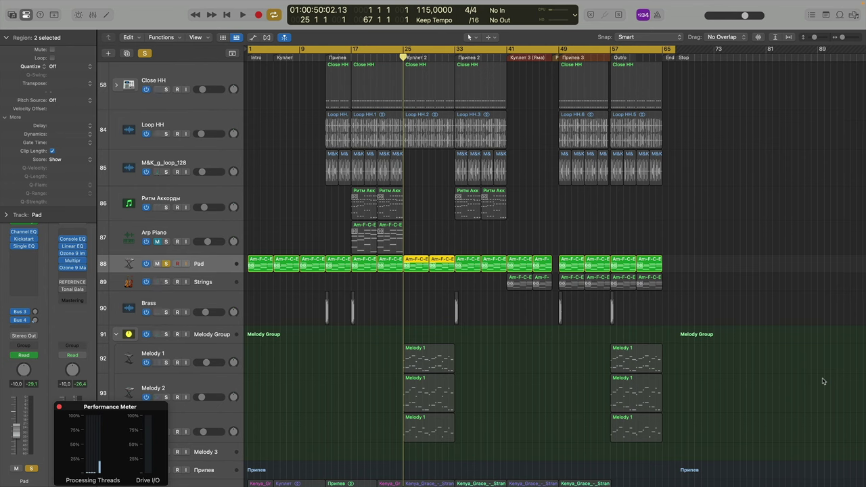
Step: Close the Performance Meter and configure the track headers to show the Freeze button
{"action": "left_click", "coordinate": [59, 408]}
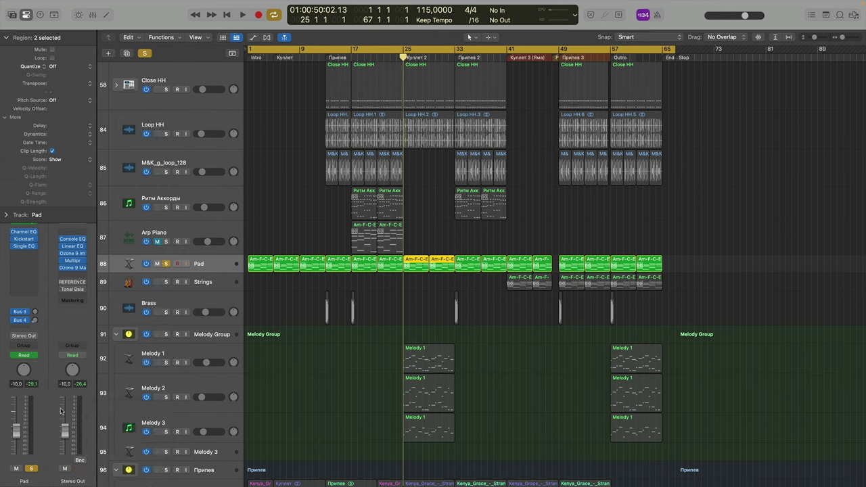
{"action": "right_click", "coordinate": [214, 269]}
{"action": "mouse_move", "coordinate": [217, 268]}
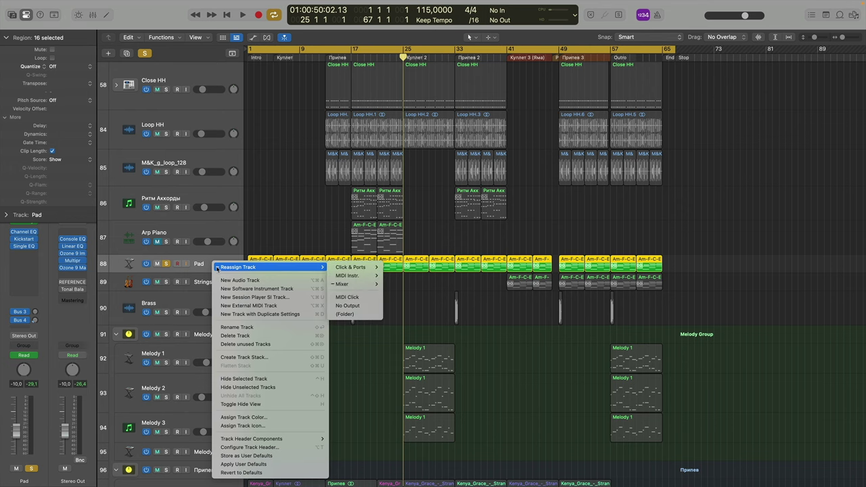
{"action": "left_click", "coordinate": [265, 449]}
{"action": "left_click", "coordinate": [273, 202]}
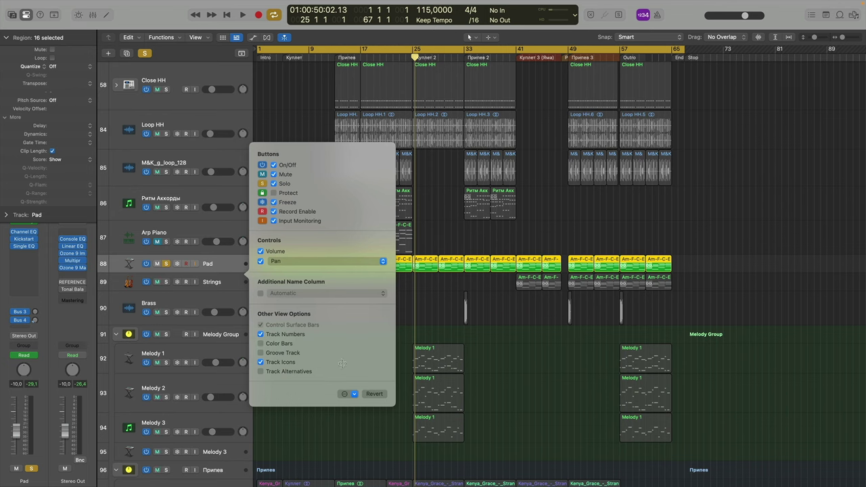
Step: Freeze the Pad track and start playback to render it
{"action": "left_click", "coordinate": [222, 269]}
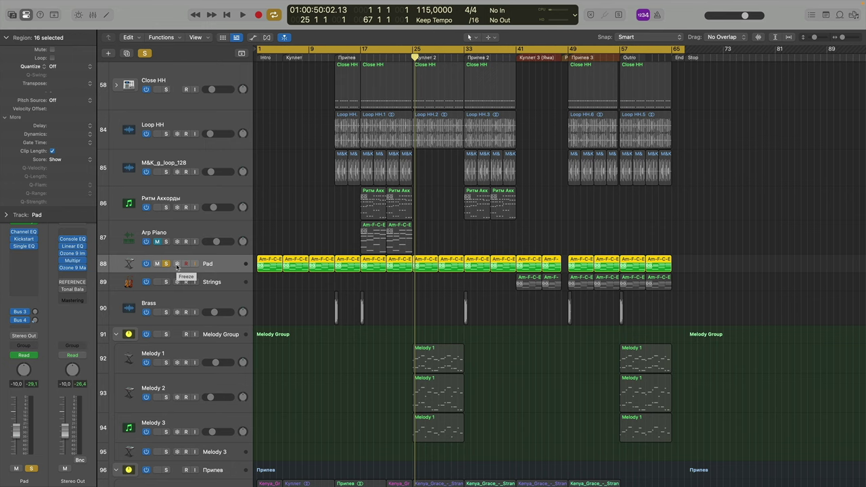
{"action": "left_click", "coordinate": [178, 268]}
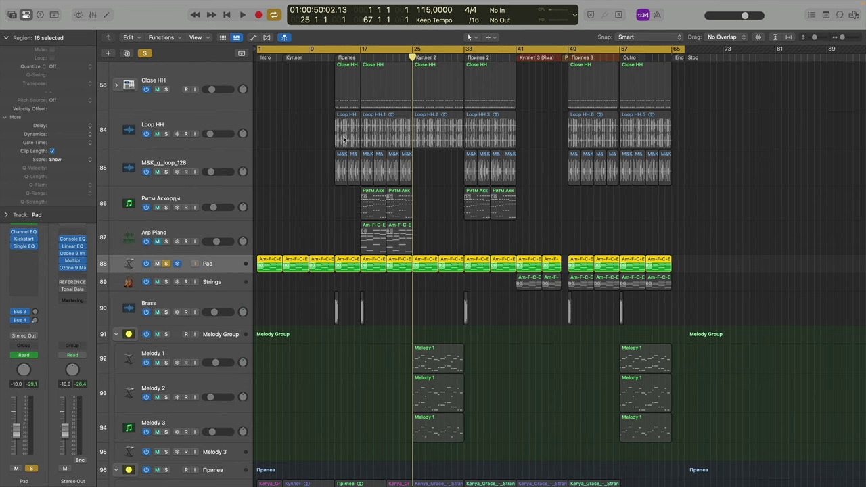
{"action": "key", "text": "space"}
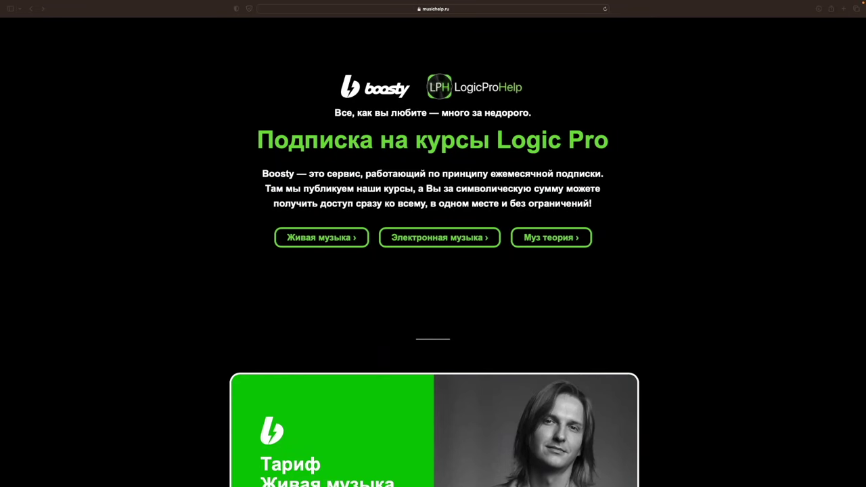
Step: Switch to the musichelp.ru page in the browser and examine the live and electronic music subscription plans and their course lists
{"action": "left_click", "coordinate": [281, 131]}
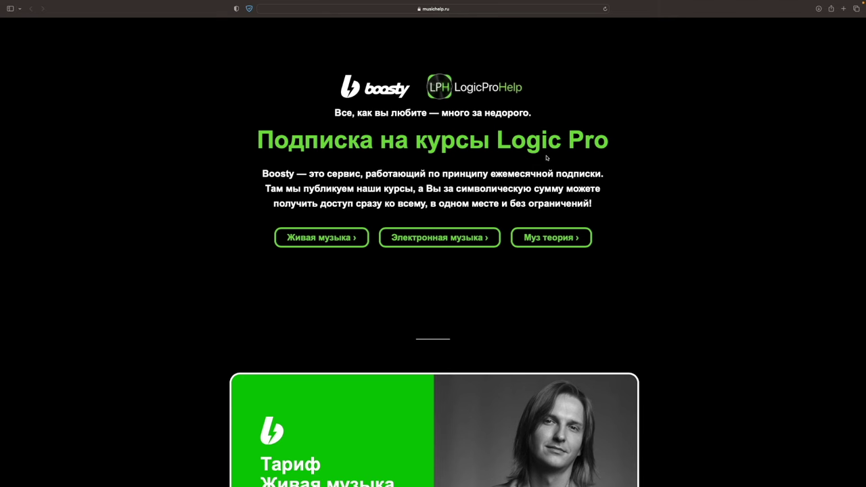
{"action": "scroll", "coordinate": [546, 159], "scroll_direction": "down", "scroll_amount": 1}
{"action": "scroll", "coordinate": [720, 176], "scroll_direction": "down", "scroll_amount": 2}
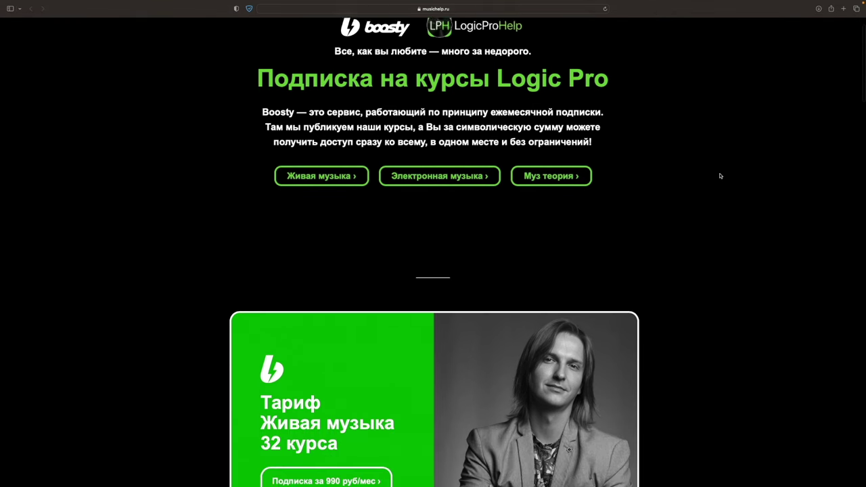
{"action": "scroll", "coordinate": [720, 175], "scroll_direction": "down", "scroll_amount": 5}
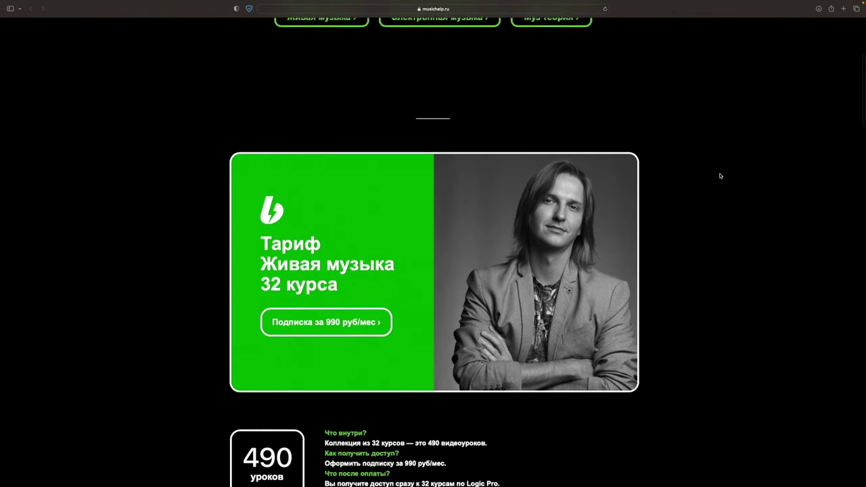
{"action": "scroll", "coordinate": [721, 176], "scroll_direction": "down", "scroll_amount": 4}
{"action": "scroll", "coordinate": [721, 176], "scroll_direction": "down", "scroll_amount": 5}
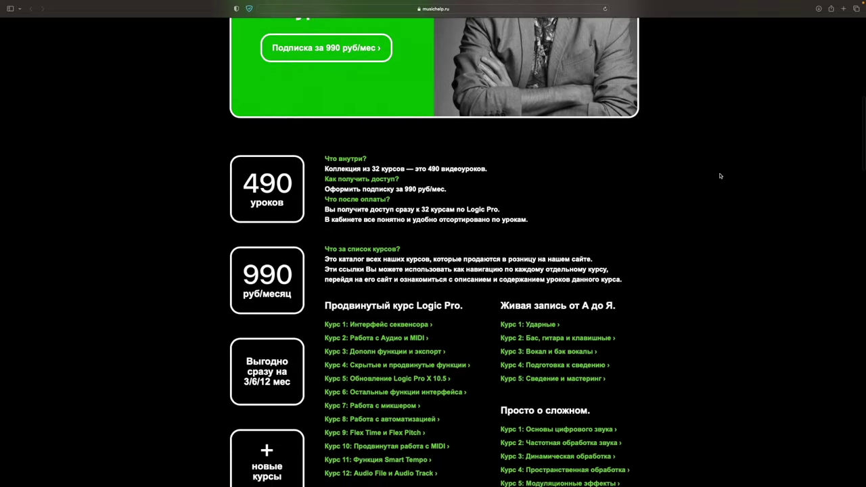
{"action": "scroll", "coordinate": [720, 176], "scroll_direction": "down", "scroll_amount": 4}
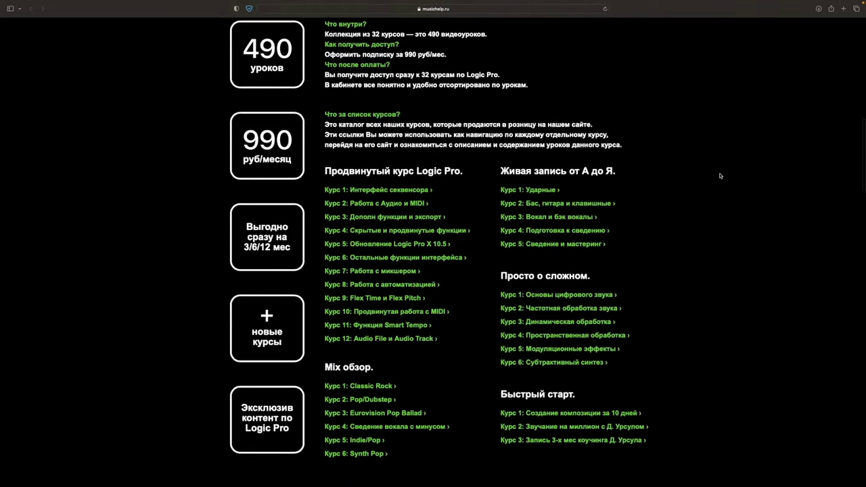
{"action": "scroll", "coordinate": [721, 176], "scroll_direction": "down", "scroll_amount": 1}
{"action": "scroll", "coordinate": [721, 176], "scroll_direction": "down", "scroll_amount": 2}
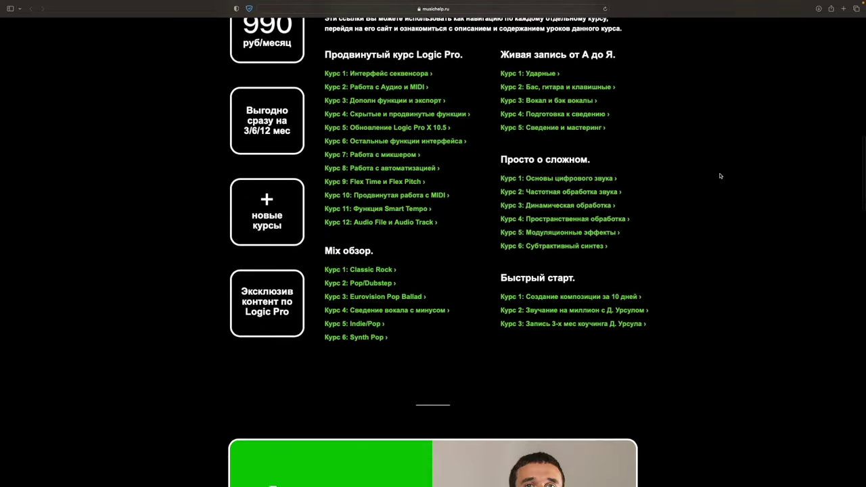
{"action": "scroll", "coordinate": [721, 176], "scroll_direction": "down", "scroll_amount": 8}
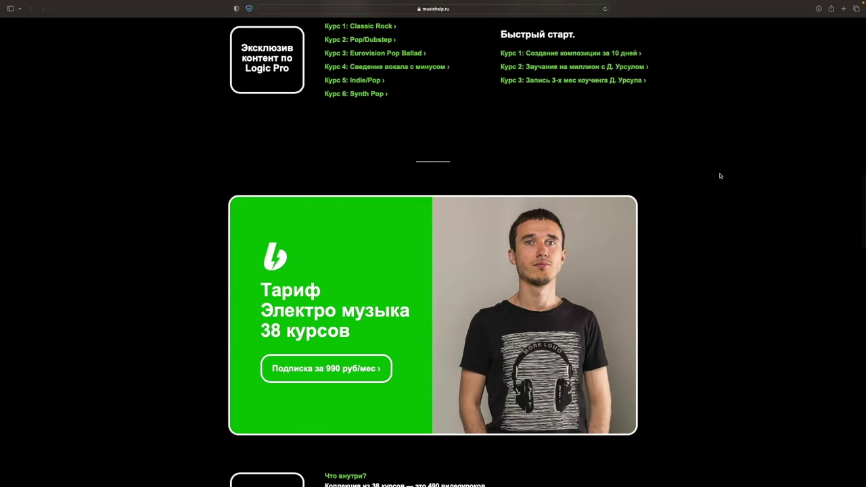
{"action": "scroll", "coordinate": [721, 176], "scroll_direction": "down", "scroll_amount": 3}
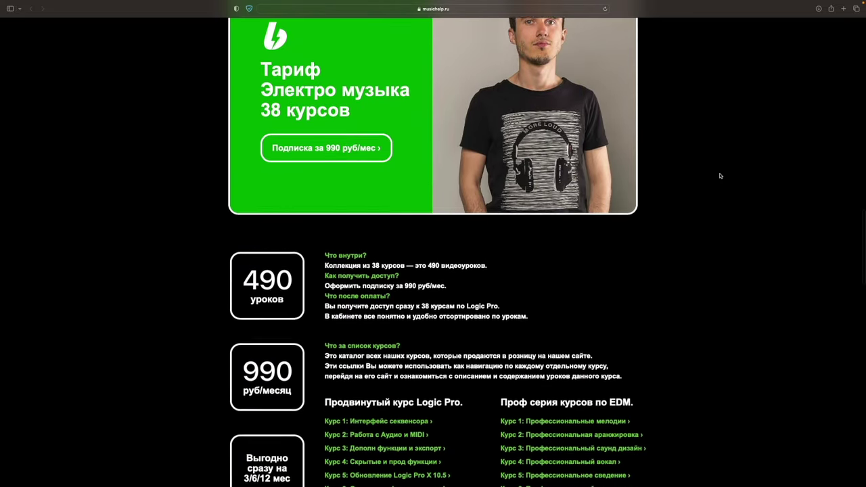
{"action": "scroll", "coordinate": [721, 176], "scroll_direction": "down", "scroll_amount": 3}
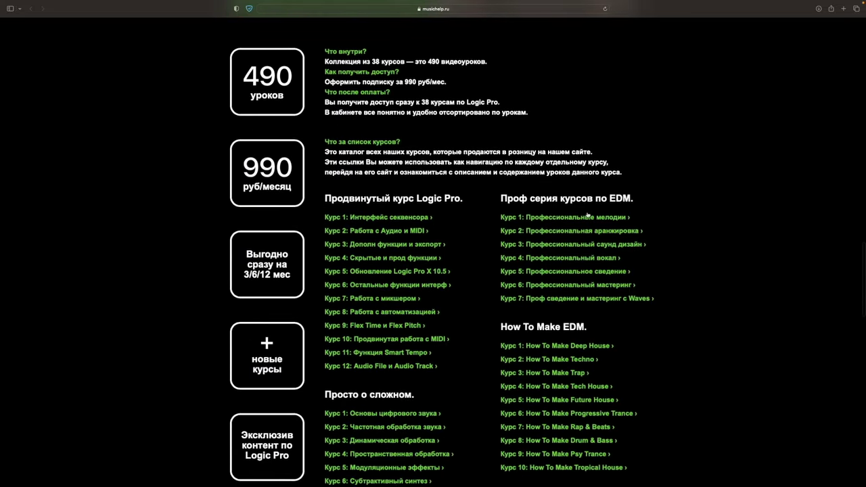
Step: Examine the remaining plans, open the Boosty subscription for the "Живая музыка" plan and sign in through VK
{"action": "scroll", "coordinate": [589, 214], "scroll_direction": "down", "scroll_amount": 4}
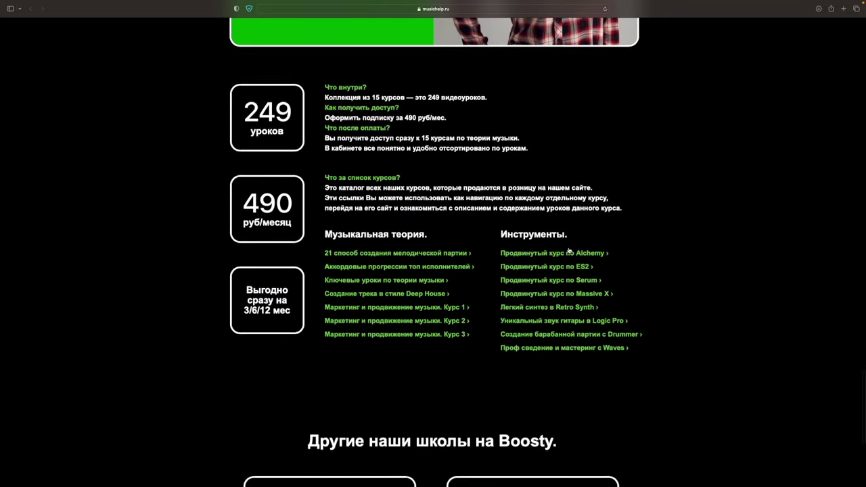
{"action": "scroll", "coordinate": [570, 251], "scroll_direction": "up", "scroll_amount": 20}
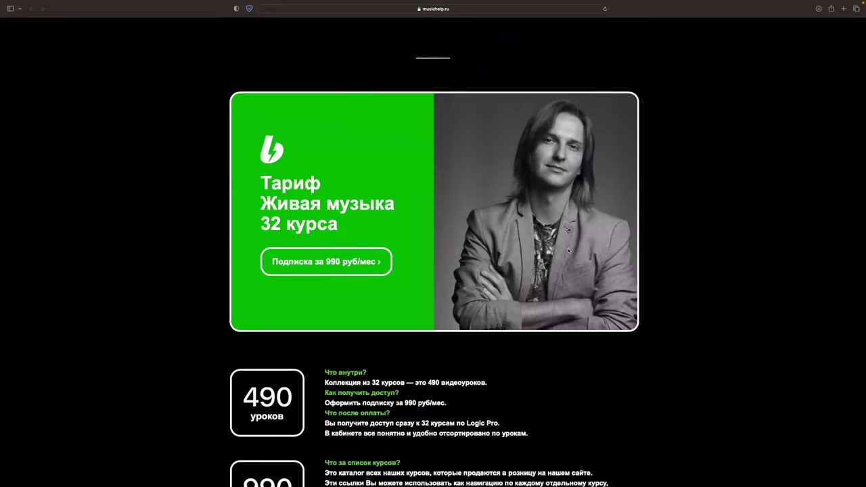
{"action": "scroll", "coordinate": [404, 300], "scroll_direction": "up", "scroll_amount": 5}
{"action": "left_click", "coordinate": [330, 221]}
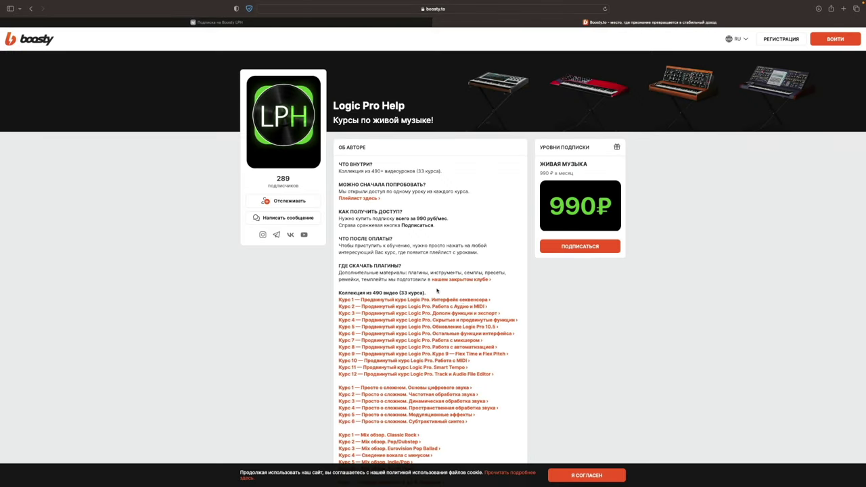
{"action": "left_click", "coordinate": [555, 249]}
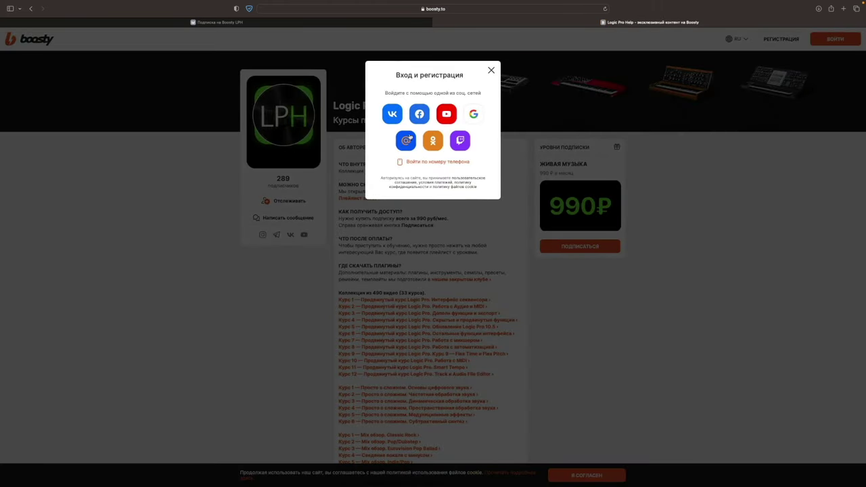
{"action": "left_click", "coordinate": [392, 115]}
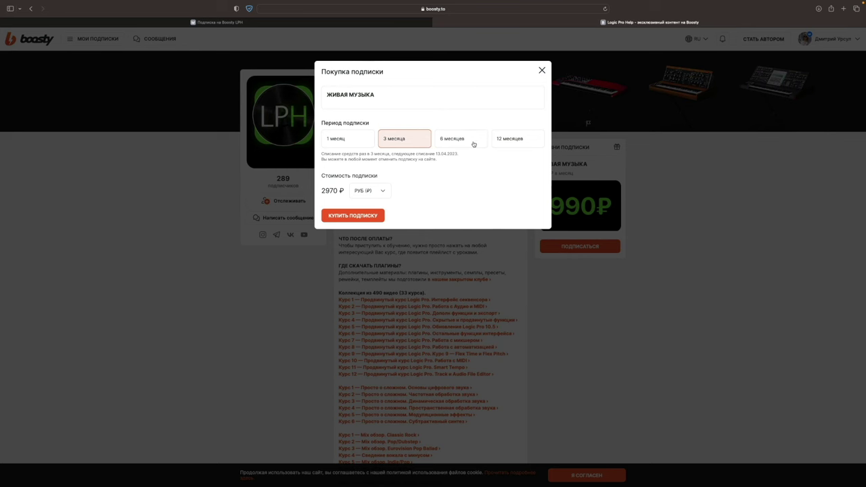
Step: Compare the subscription periods, choose 1 month to view the payment form, and close it without paying
{"action": "left_click", "coordinate": [474, 140]}
{"action": "left_click", "coordinate": [509, 141]}
{"action": "left_click", "coordinate": [348, 141]}
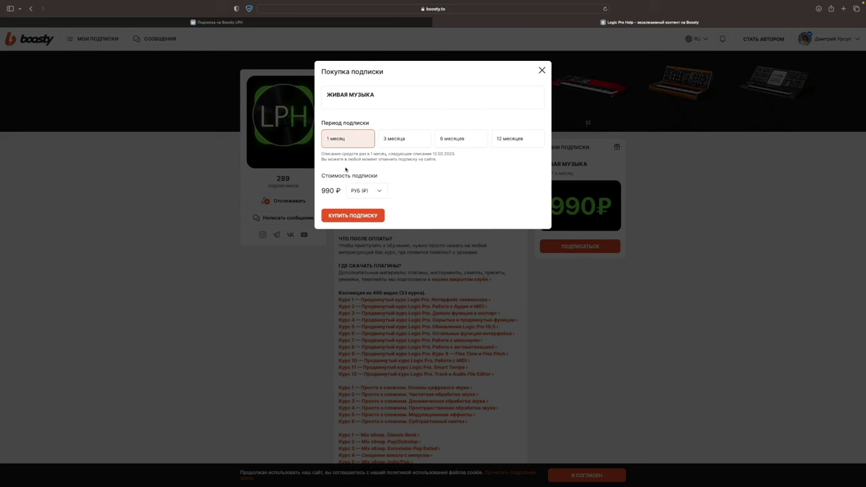
{"action": "left_click", "coordinate": [369, 216]}
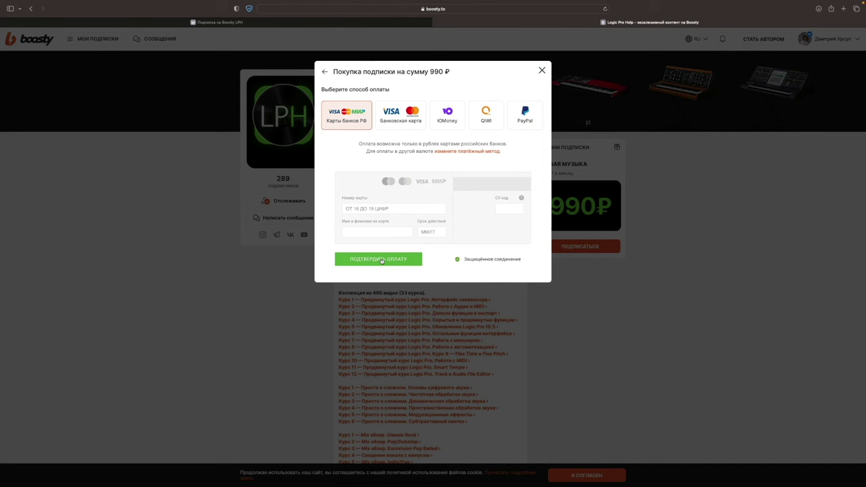
{"action": "left_click", "coordinate": [453, 300]}
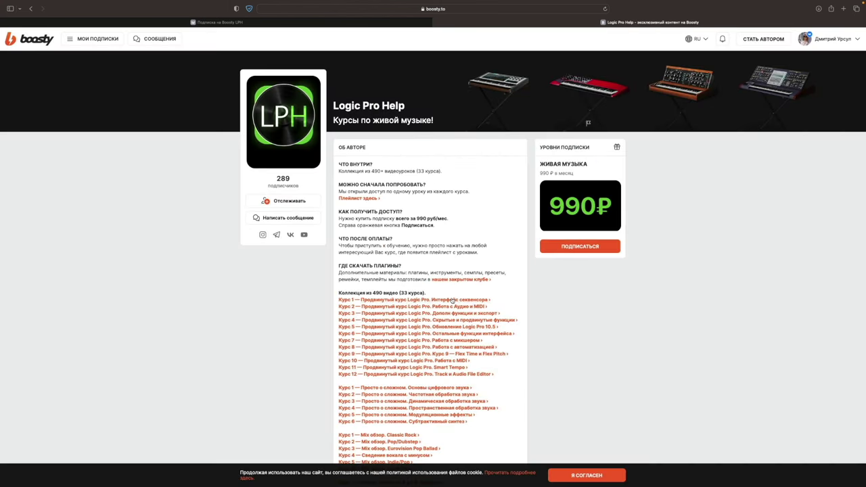
Step: Examine the Logic Pro Help course list on Boosty and return to the musichelp.ru subscription page
{"action": "scroll", "coordinate": [452, 301], "scroll_direction": "down", "scroll_amount": 2}
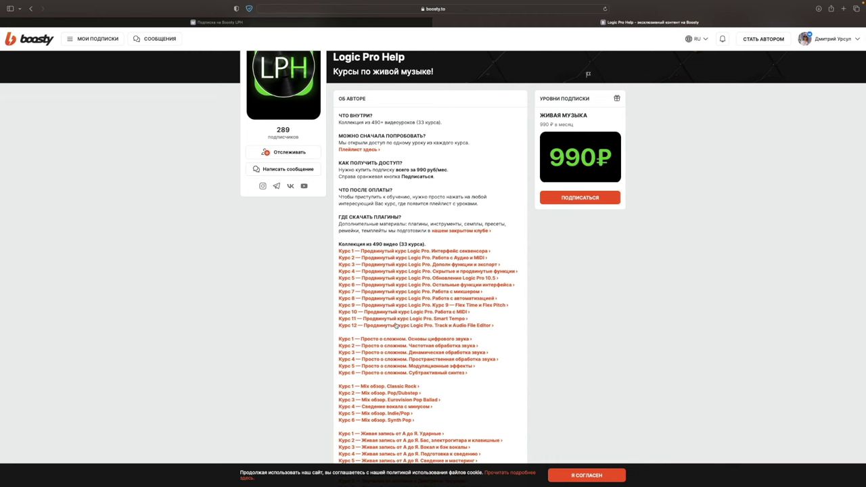
{"action": "scroll", "coordinate": [394, 364], "scroll_direction": "down", "scroll_amount": 1}
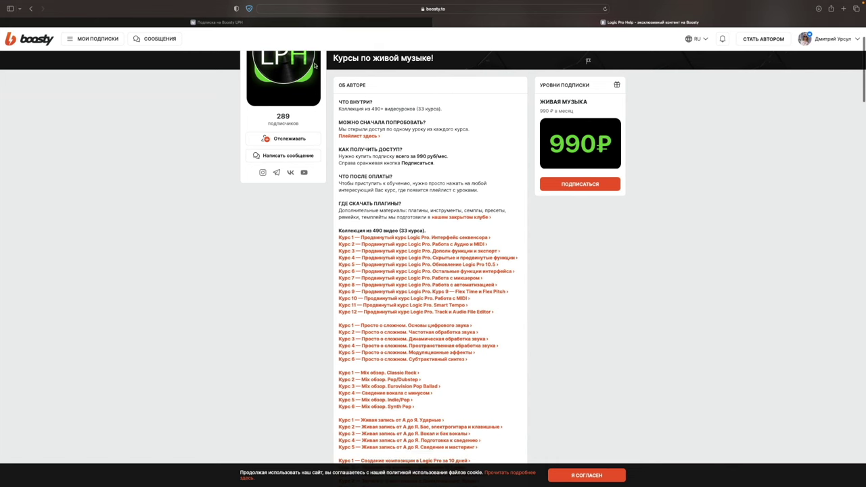
{"action": "left_click", "coordinate": [304, 23]}
{"action": "scroll", "coordinate": [389, 180], "scroll_direction": "up", "scroll_amount": 5}
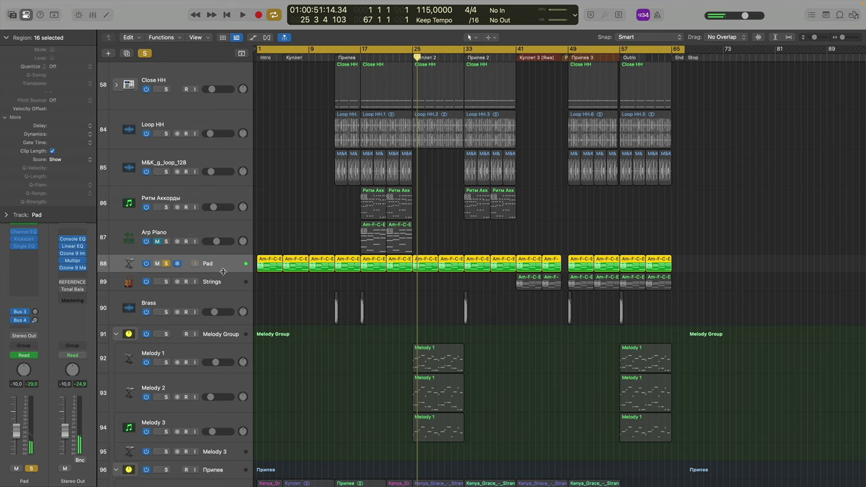
Step: Return to Logic Pro, increase the Pad track's height and place the playhead at bar 25
{"action": "left_click_drag", "start_coordinate": [222, 271], "coordinate": [223, 300]}
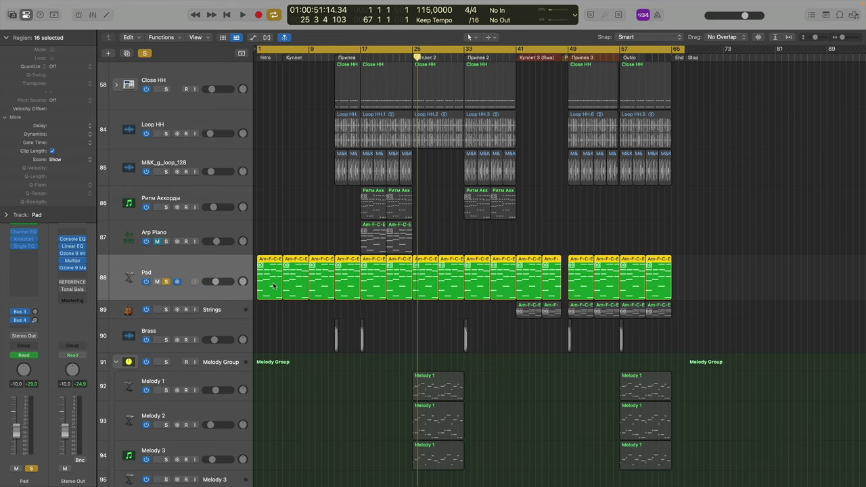
{"action": "left_click_drag", "start_coordinate": [416, 58], "coordinate": [412, 58]}
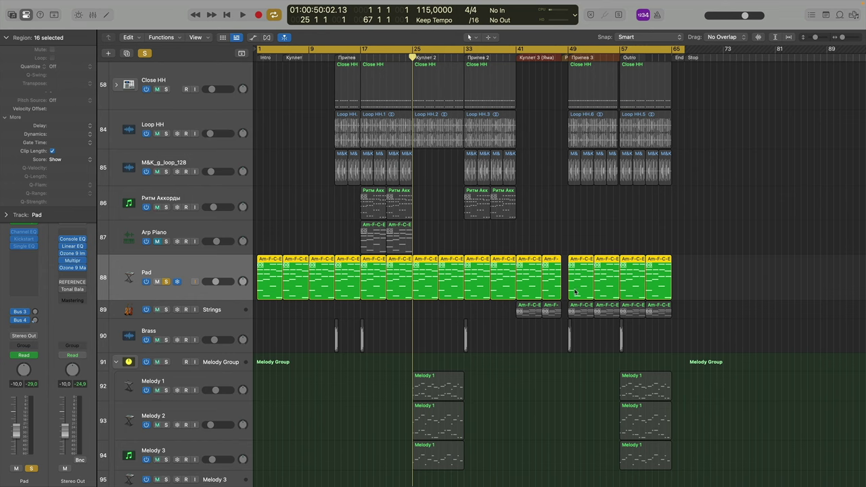
Step: Try to move the last region on the frozen Pad track to a later position, keeping the track frozen
{"action": "left_click", "coordinate": [529, 251]}
{"action": "left_click_drag", "start_coordinate": [664, 263], "coordinate": [702, 267]}
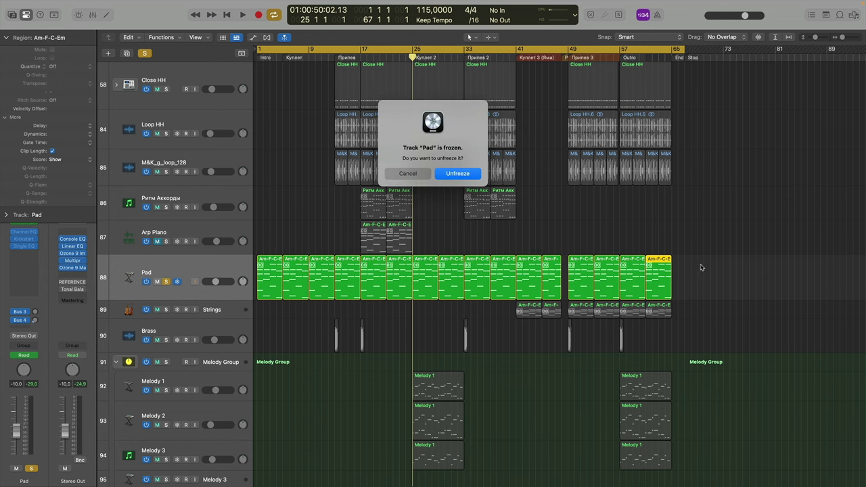
{"action": "left_click", "coordinate": [410, 174]}
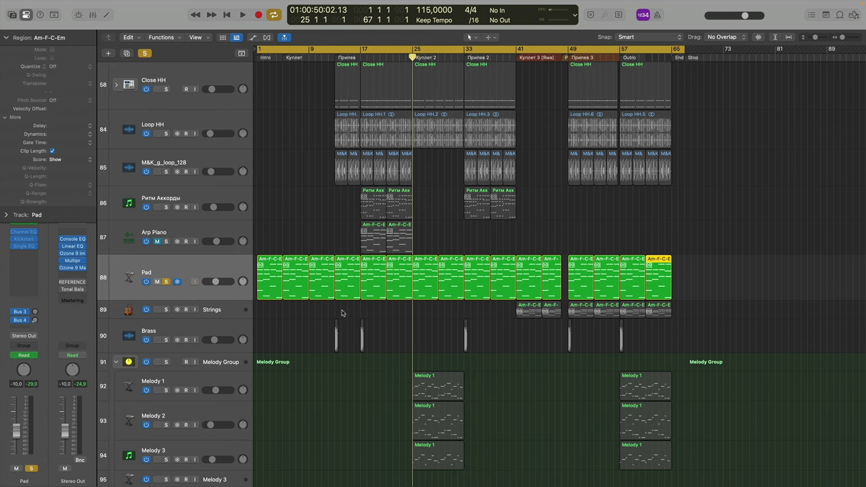
Step: Collapse the Region inspector, try the Pad track's pan control and reset the pan to 0
{"action": "left_click", "coordinate": [9, 39]}
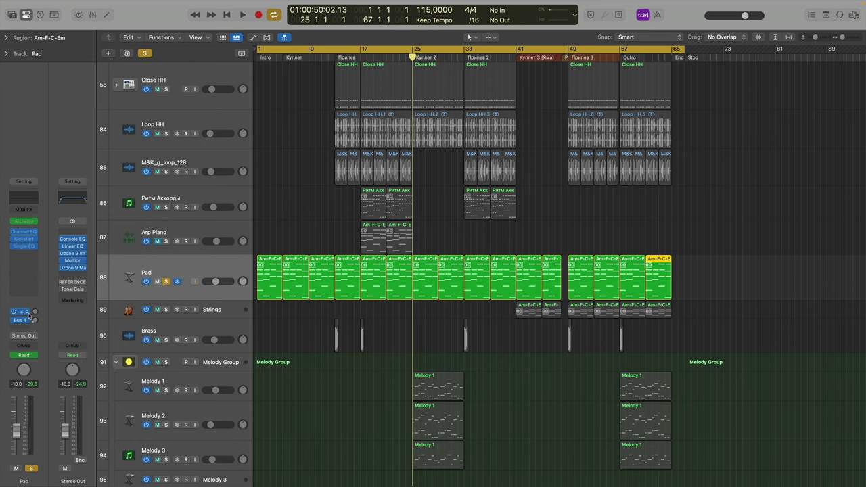
{"action": "left_click_drag", "start_coordinate": [243, 282], "coordinate": [243, 283]}
{"action": "double_click", "coordinate": [243, 281]}
{"action": "type", "text": "0"}
{"action": "key", "text": "Return"}
{"action": "mouse_move", "coordinate": [27, 227]}
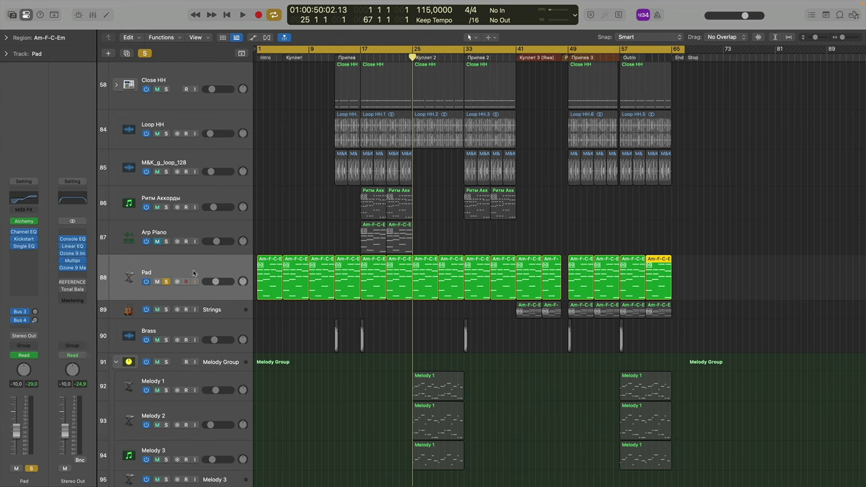
Step: Create a summing track stack from the Pad track
{"action": "right_click", "coordinate": [195, 273]}
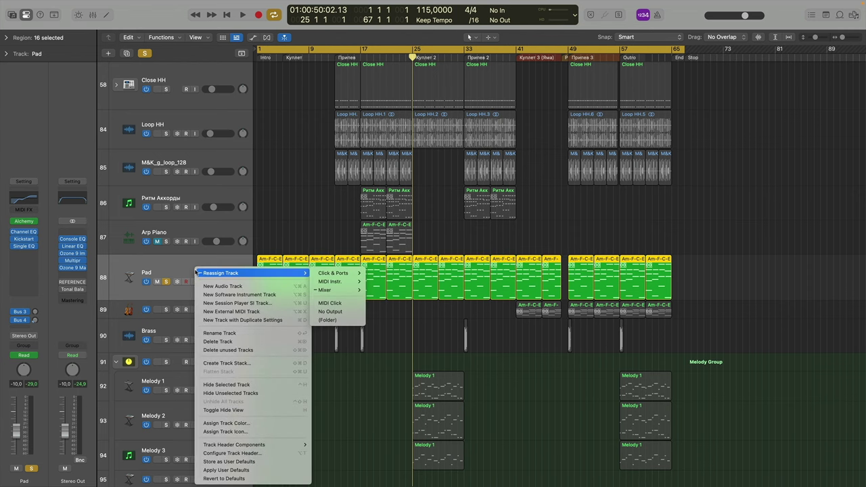
{"action": "left_click", "coordinate": [227, 363]}
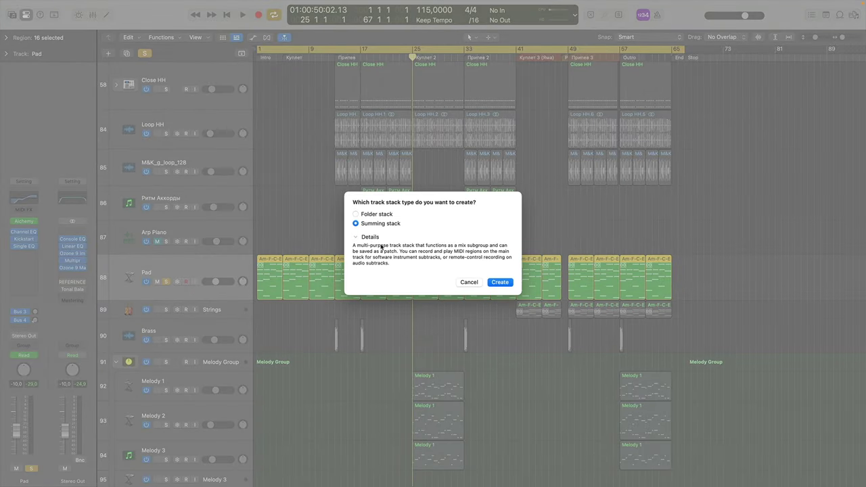
{"action": "left_click", "coordinate": [500, 282]}
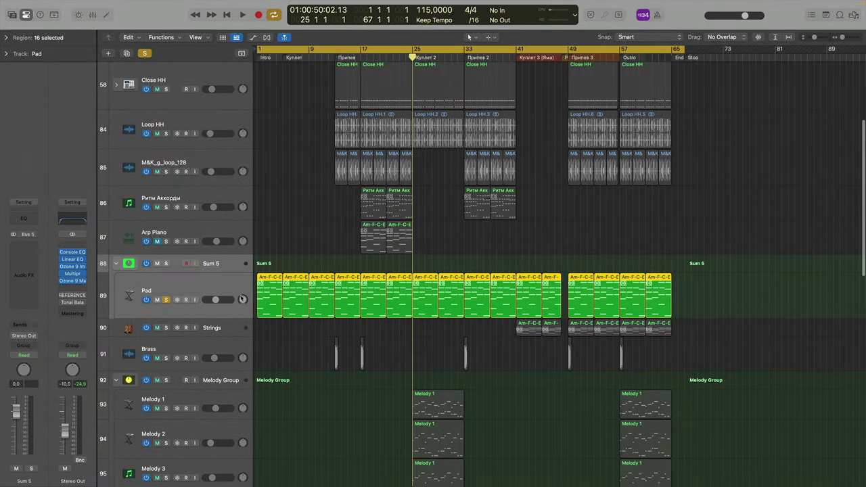
Step: Increase the new summing stack's track height and rename the stack to "Pad GR"
{"action": "left_click_drag", "start_coordinate": [191, 271], "coordinate": [179, 298]}
{"action": "double_click", "coordinate": [156, 273]}
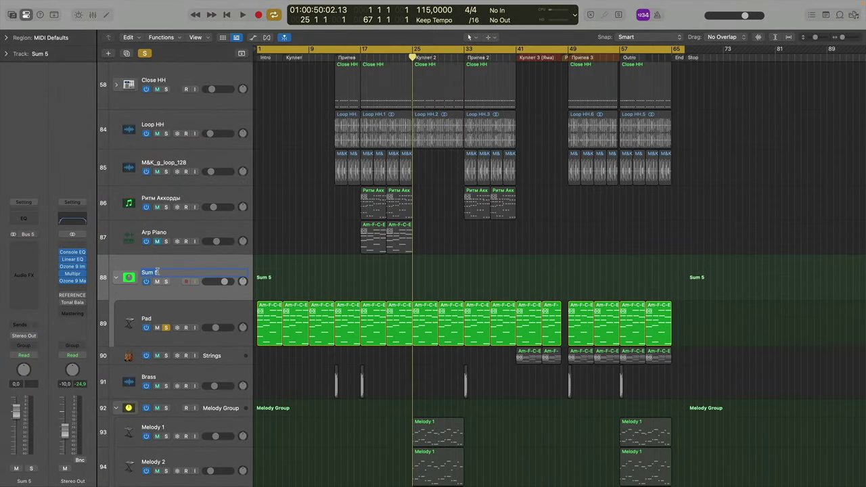
{"action": "type", "text": "Pad GR"}
{"action": "key", "text": "Return"}
Step: Move the Channel EQ, Kickstart and Single EQ effects from the Pad channel to Pad GR in the Mixer, and close it
{"action": "left_click", "coordinate": [93, 15]}
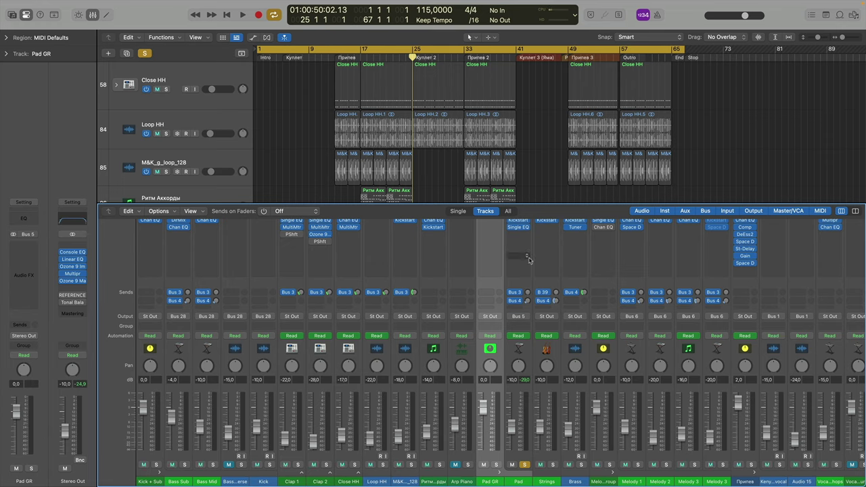
{"action": "scroll", "coordinate": [521, 264], "scroll_direction": "up", "scroll_amount": 3}
{"action": "left_click_drag", "start_coordinate": [520, 269], "coordinate": [491, 280]}
{"action": "key", "text": "x"}
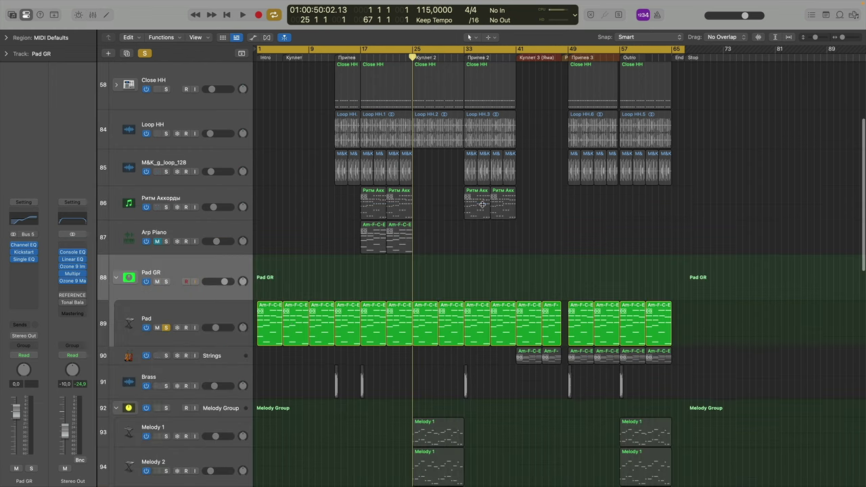
Step: Freeze the Pad track inside the Pad GR stack and start playback to render it
{"action": "left_click", "coordinate": [214, 314]}
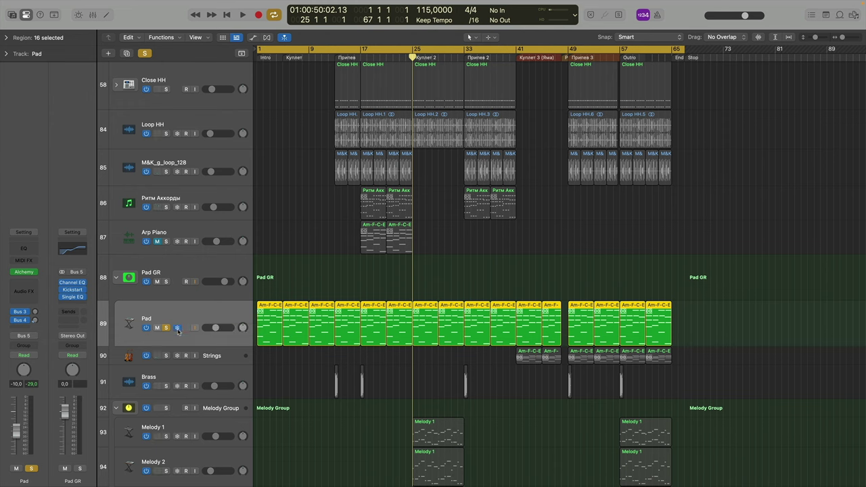
{"action": "key", "text": "space"}
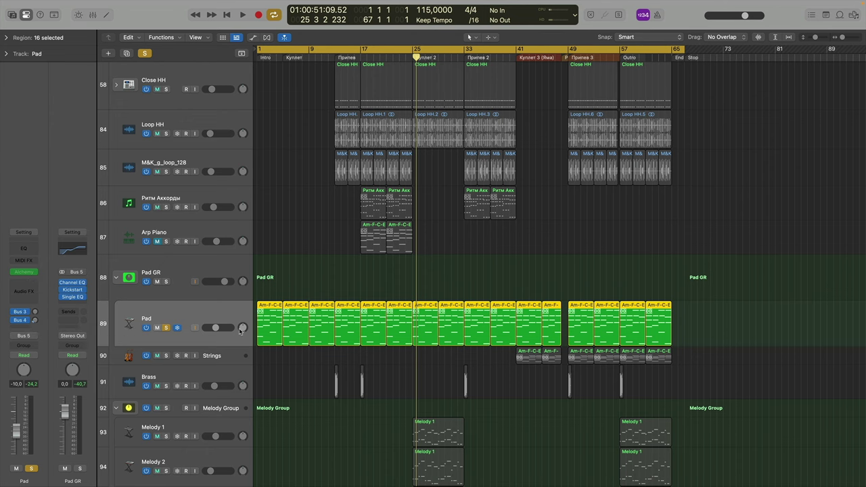
Step: Open the EQ effects on the Pad GR stack, adjust the low-frequency setting during playback, and close the plug-in window
{"action": "left_click", "coordinate": [165, 273]}
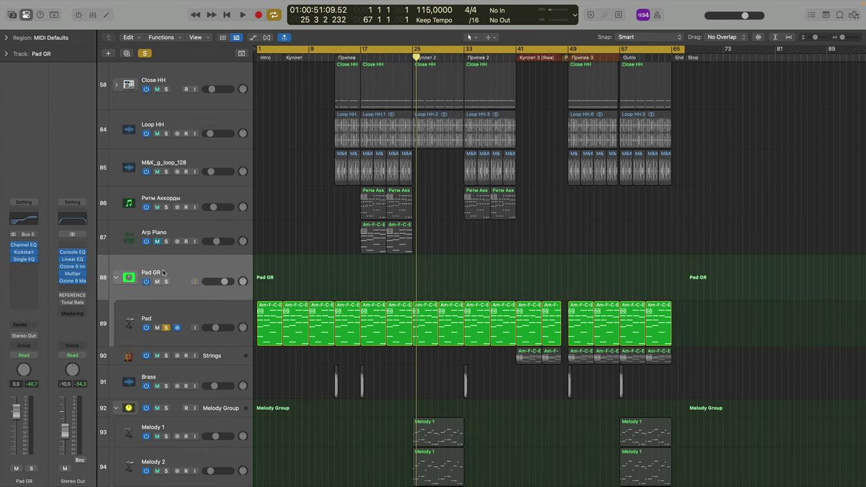
{"action": "left_click", "coordinate": [24, 245]}
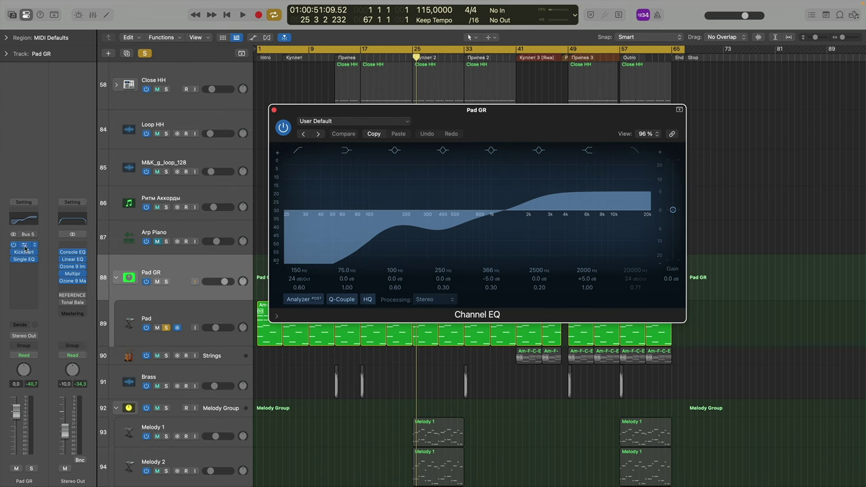
{"action": "left_click", "coordinate": [23, 259]}
{"action": "key", "text": "space"}
{"action": "mouse_move", "coordinate": [312, 219]}
{"action": "left_mouse_down"}
{"action": "mouse_move", "coordinate": [312, 134]}
{"action": "mouse_move", "coordinate": [321, 222]}
{"action": "left_mouse_up"}
{"action": "key", "text": "space"}
{"action": "left_click", "coordinate": [273, 111]}
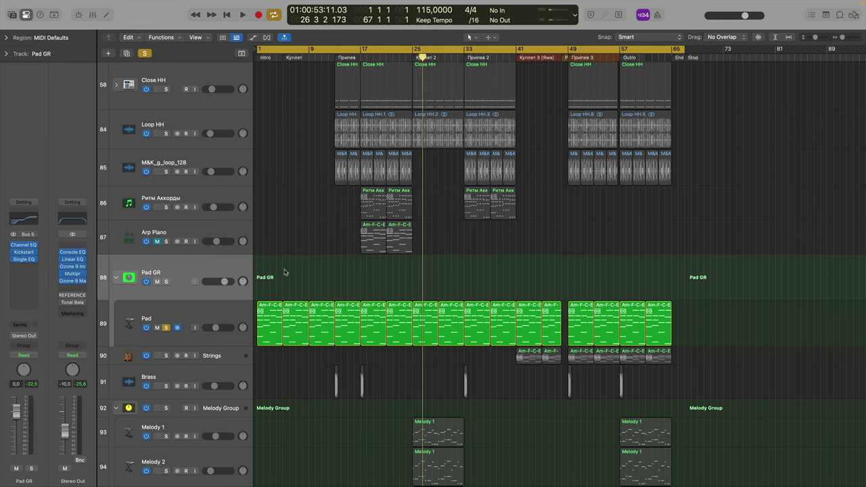
Step: Compare the Pad and Pad GR channel strips and place the playhead back at bar 25
{"action": "left_click", "coordinate": [228, 310]}
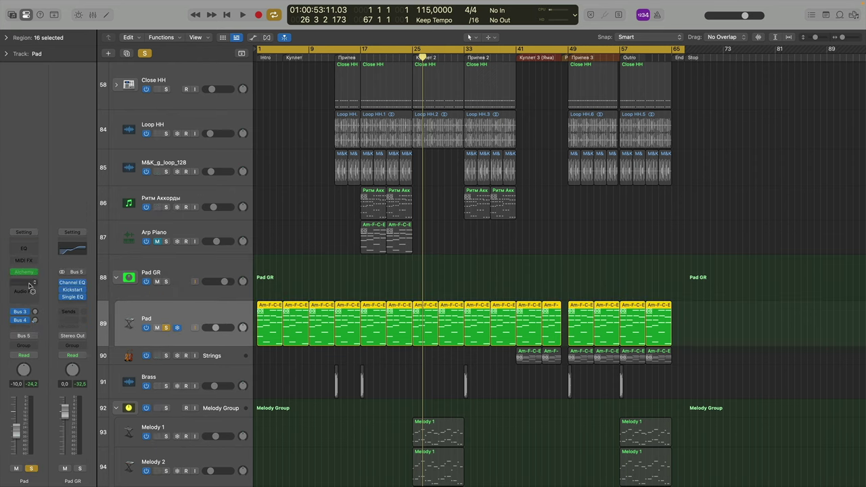
{"action": "left_click", "coordinate": [174, 275]}
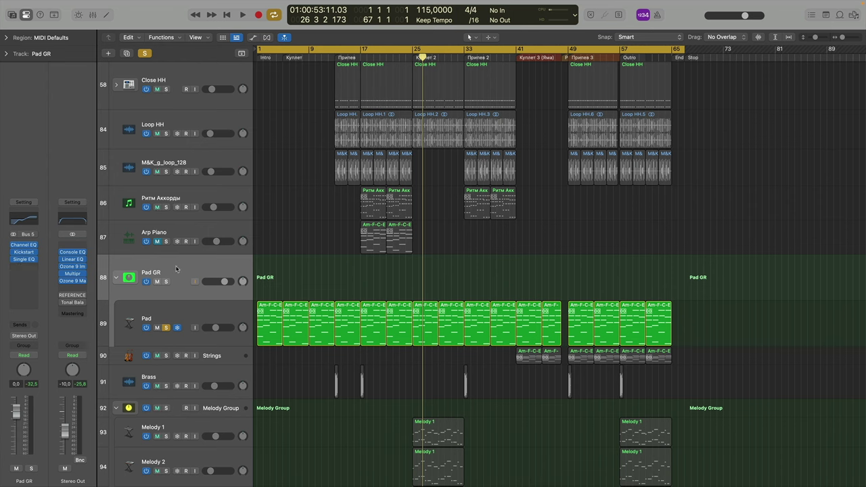
{"action": "left_click", "coordinate": [412, 58]}
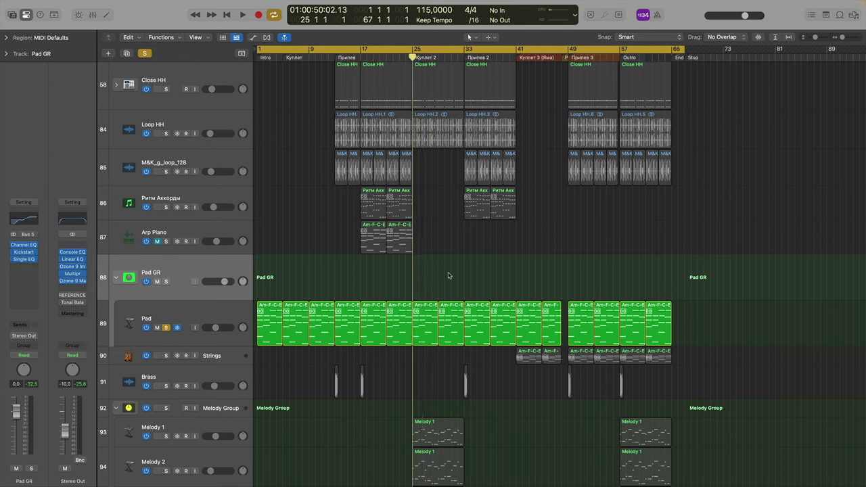